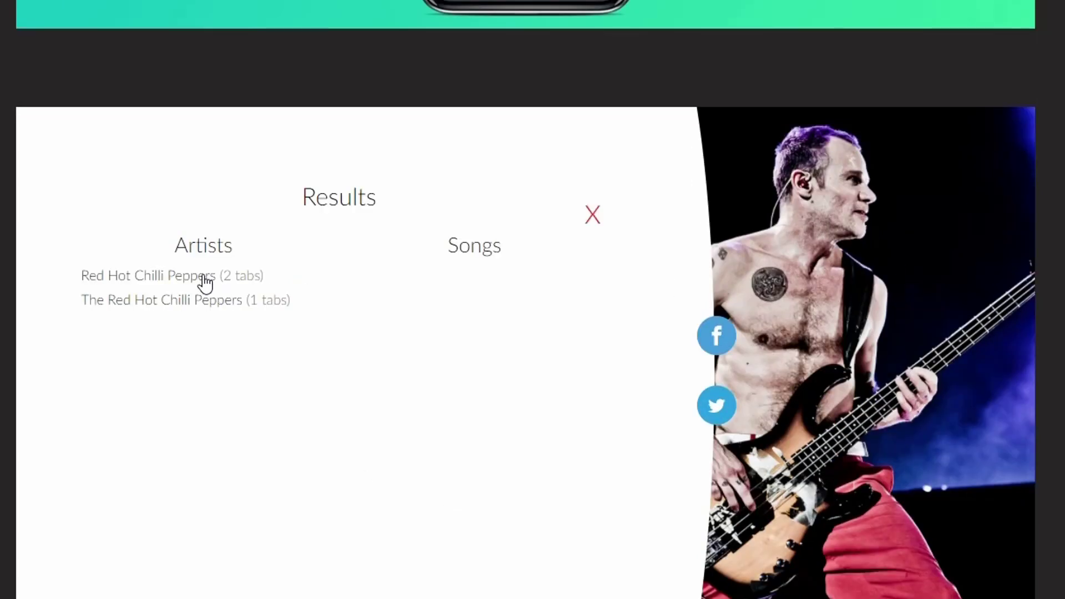
Step: Open the Red Hot Chilli Peppers tab for "Can't Stop" on the tab website and download it as a GP5 file
click(205, 280)
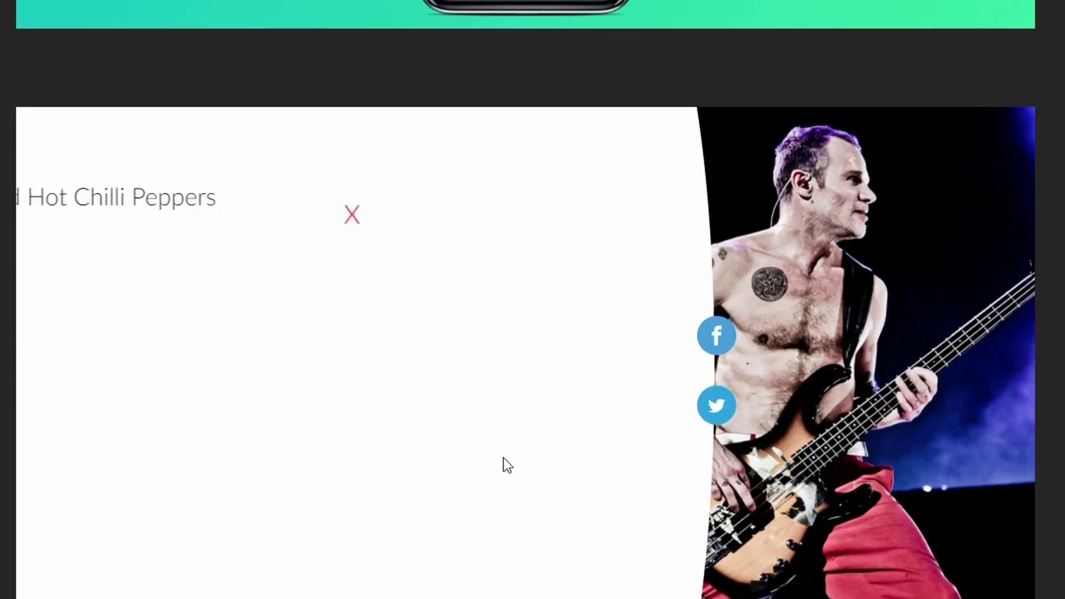
click(122, 248)
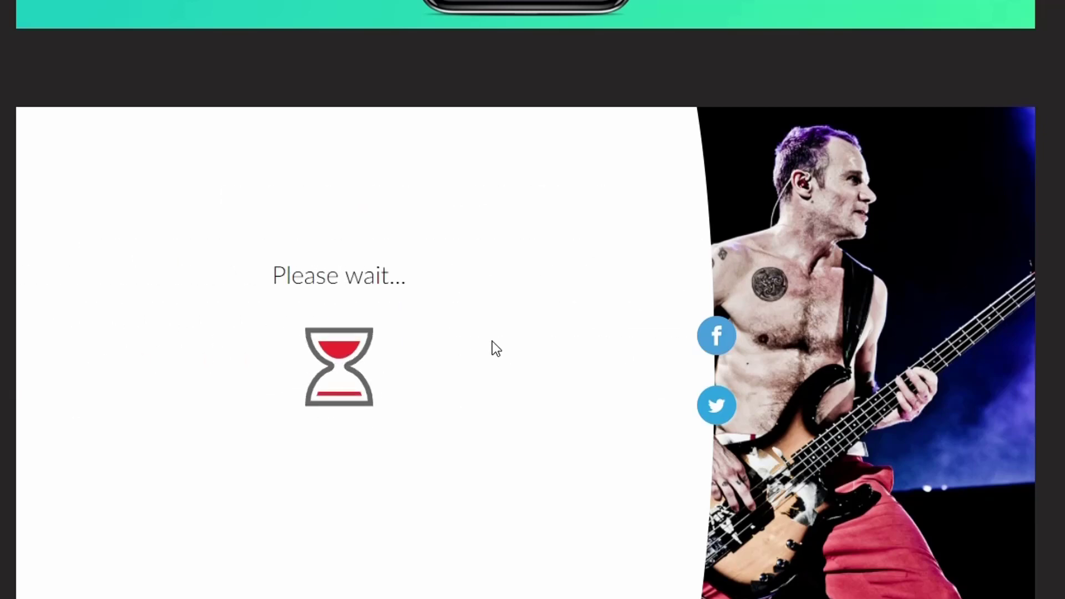
scroll(490, 344, down, 1)
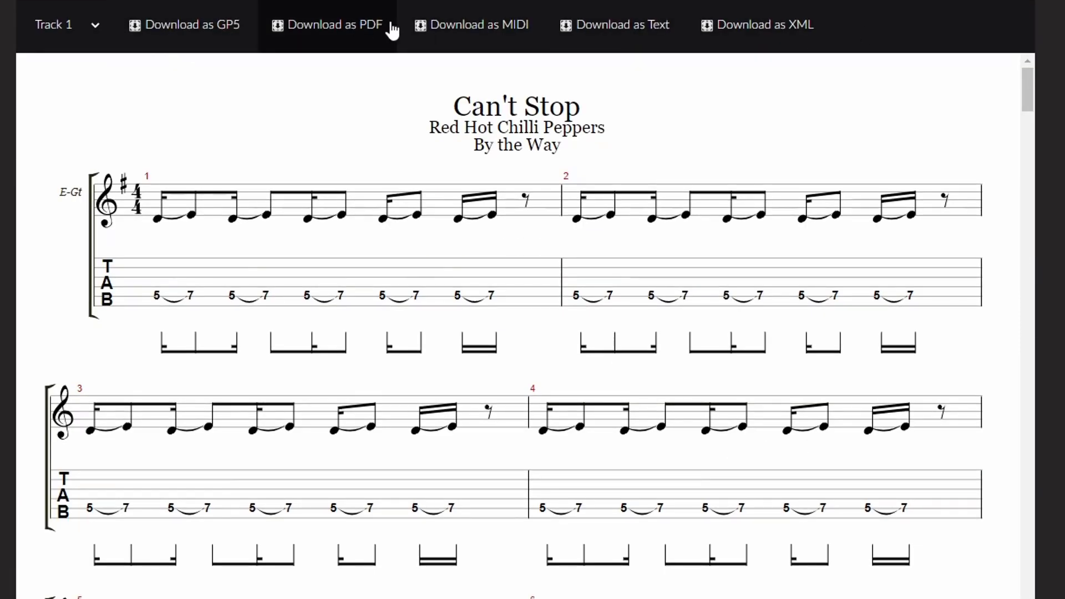
click(175, 34)
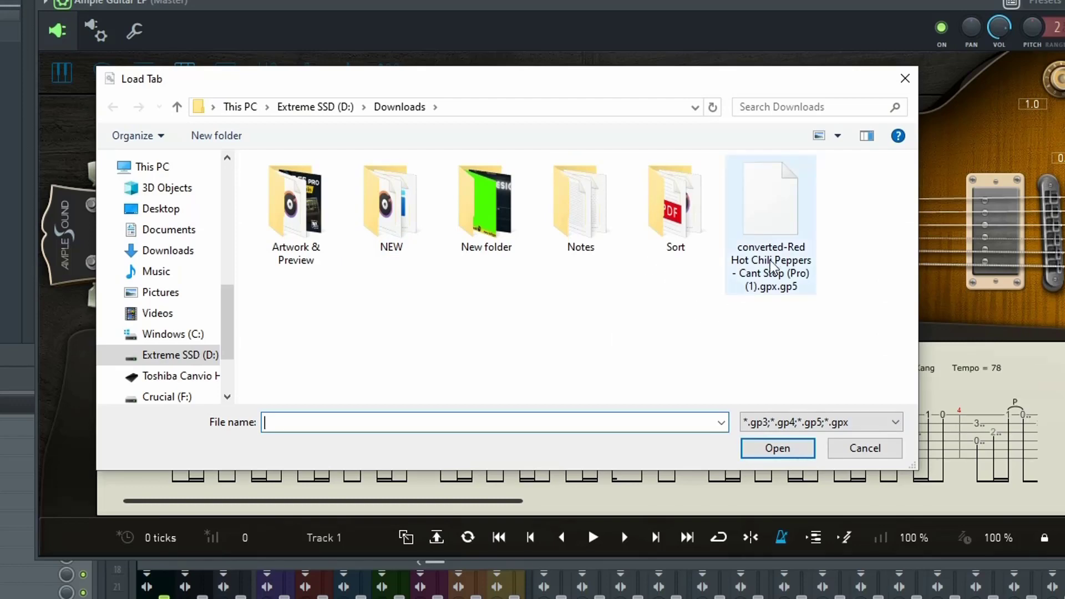
Step: Load "converted-Red Hot Chili Peppers - Cant Stop (Pro) (1).gpx.gp5" from Downloads into the Ample Guitar LP tab player and play it back briefly
click(774, 266)
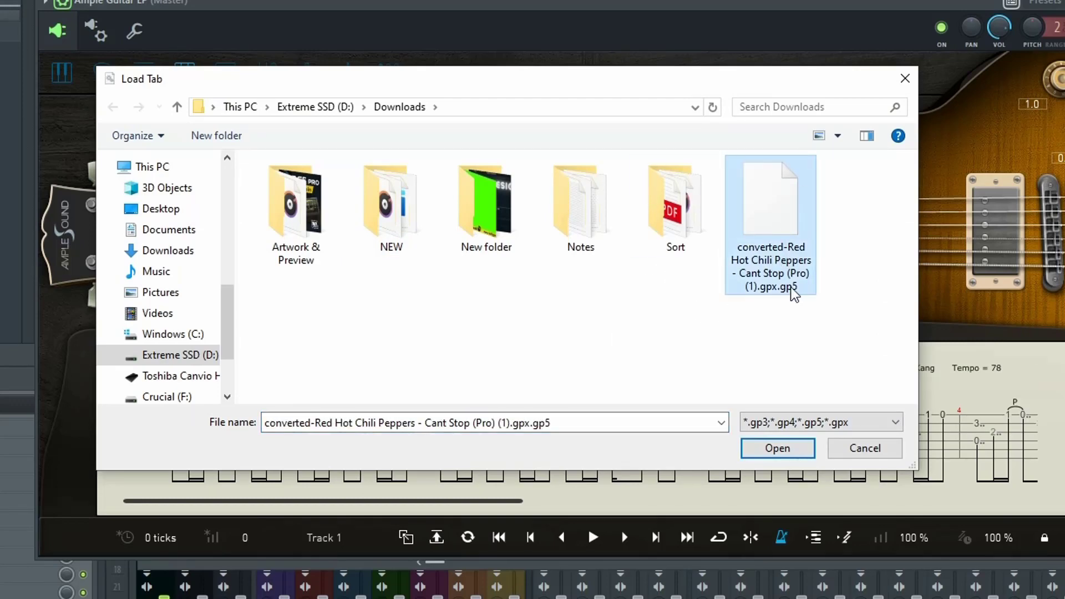
key(Return)
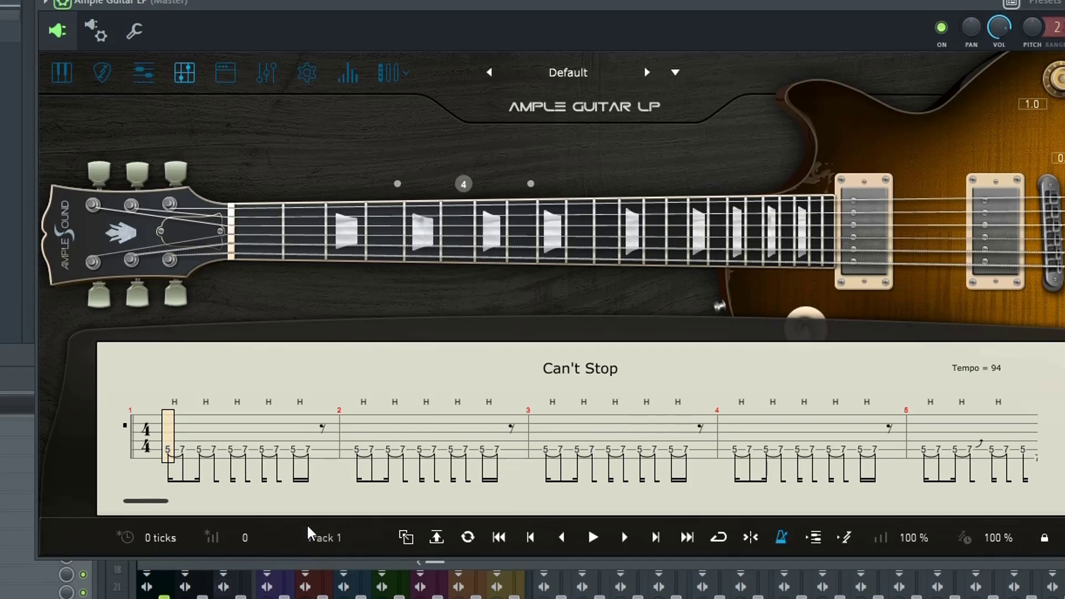
click(592, 537)
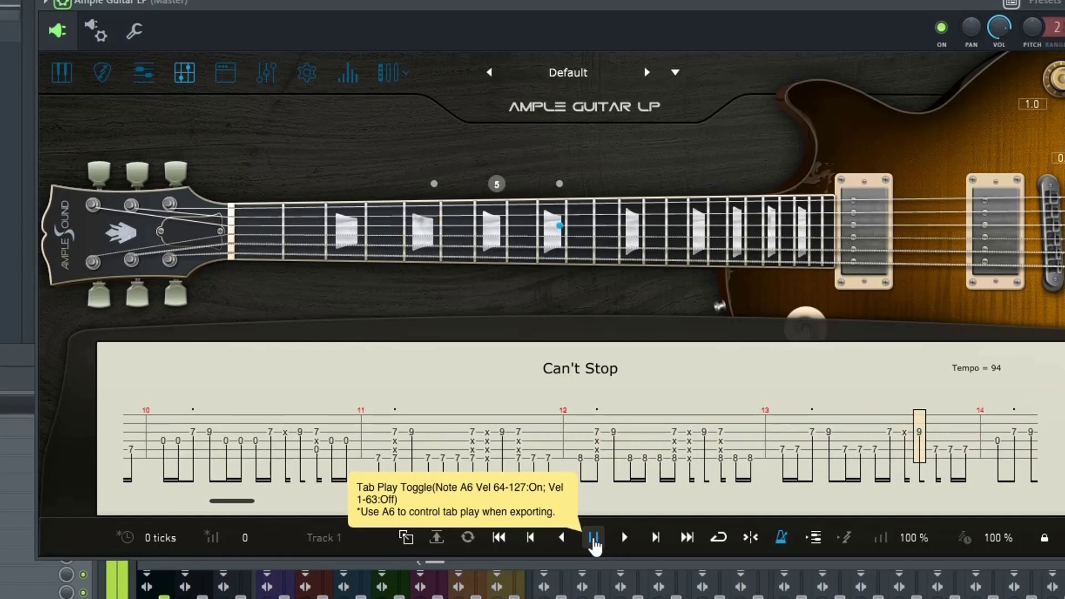
click(593, 537)
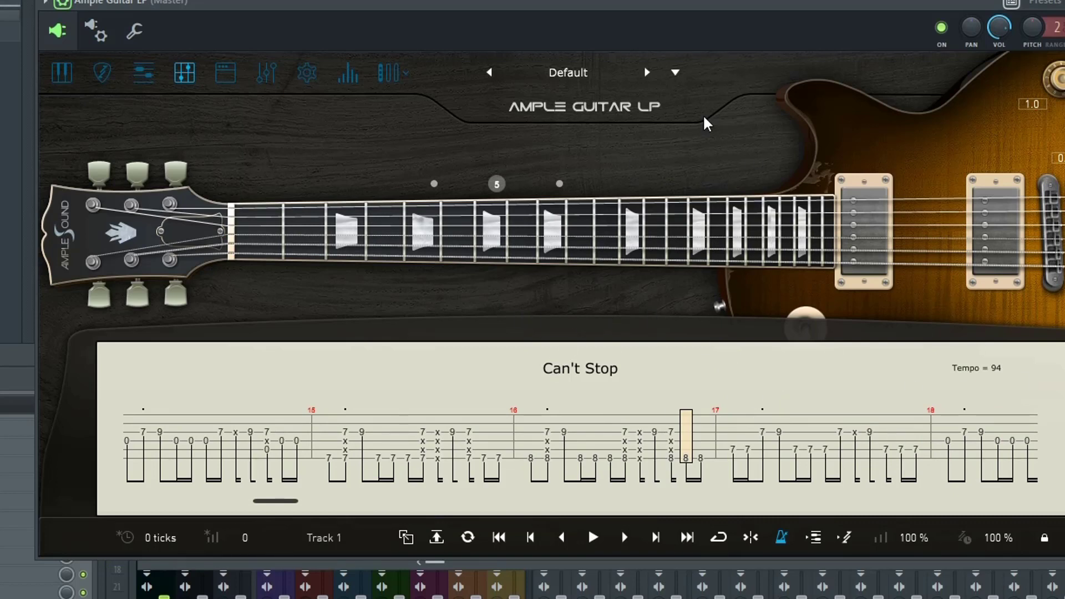
click(391, 72)
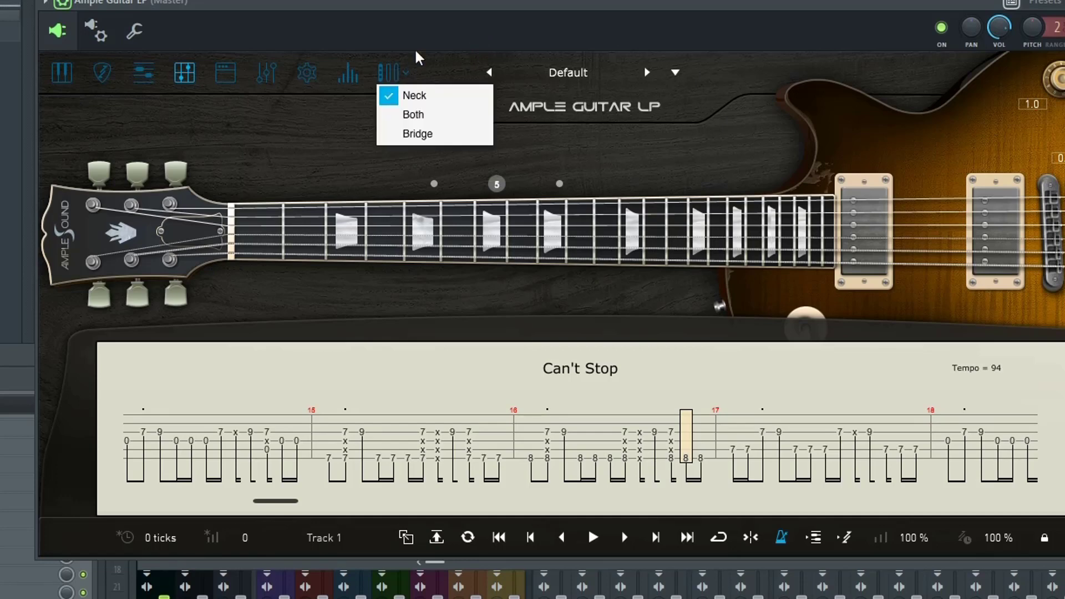
drag(450, 14, 478, 0)
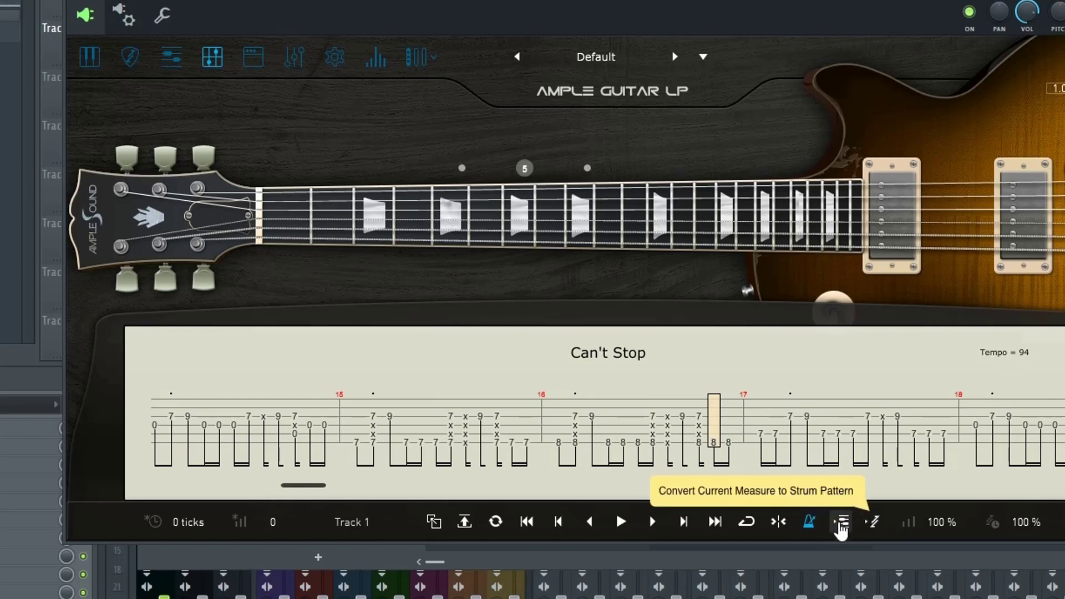
Step: Convert measure 16 of the Can't Stop tab to a riff and play the riff back
click(843, 522)
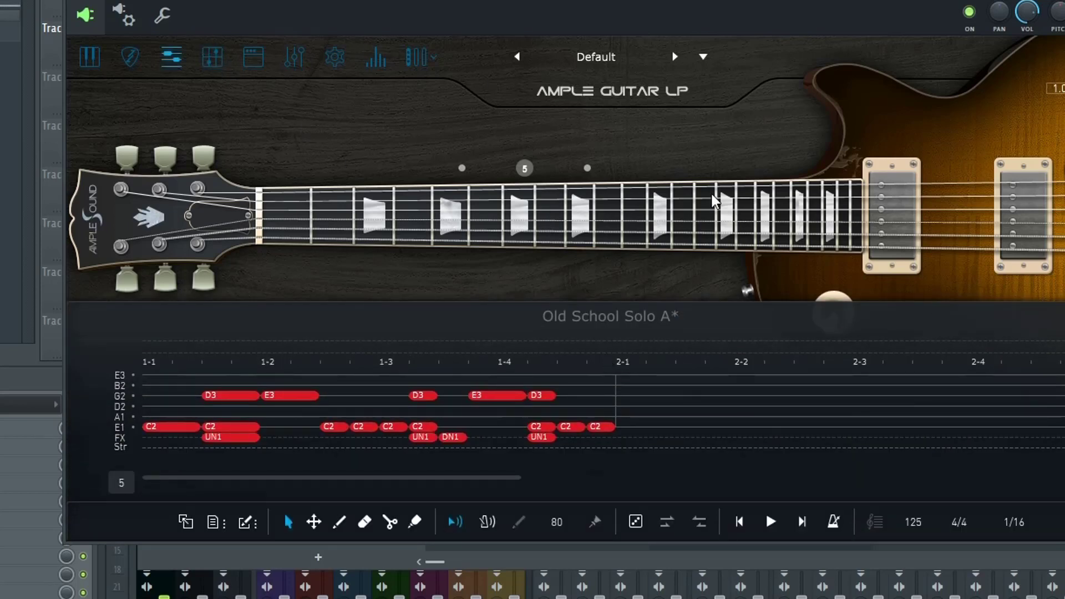
click(215, 61)
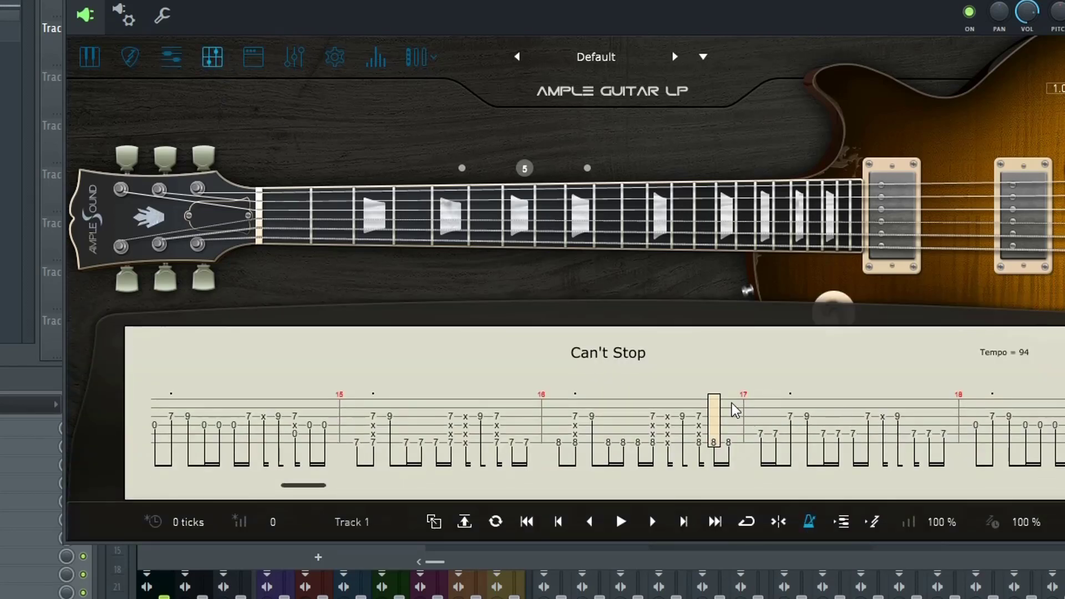
key(space)
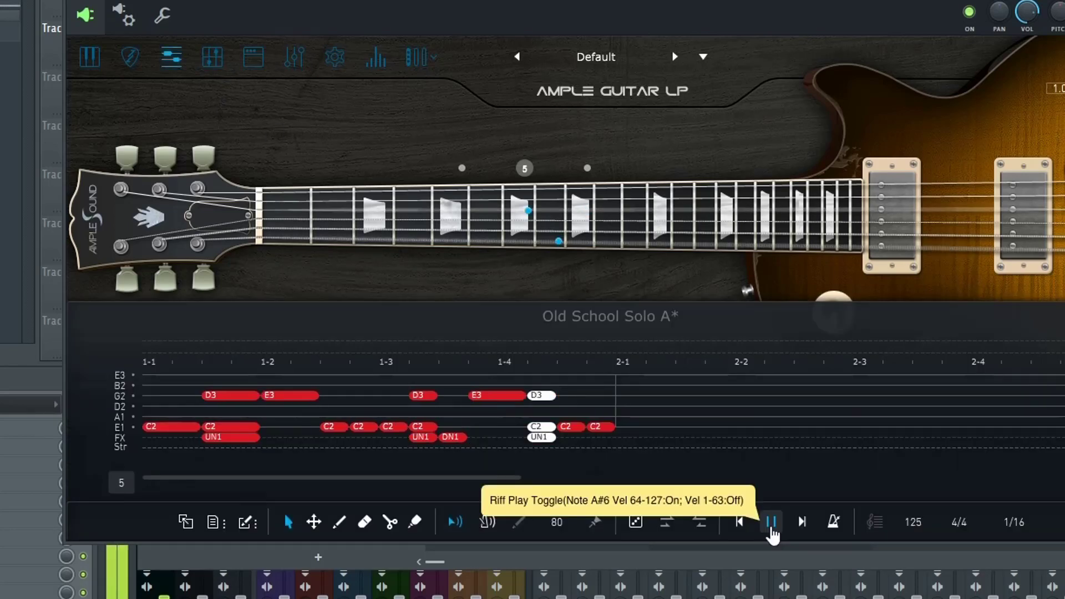
click(772, 523)
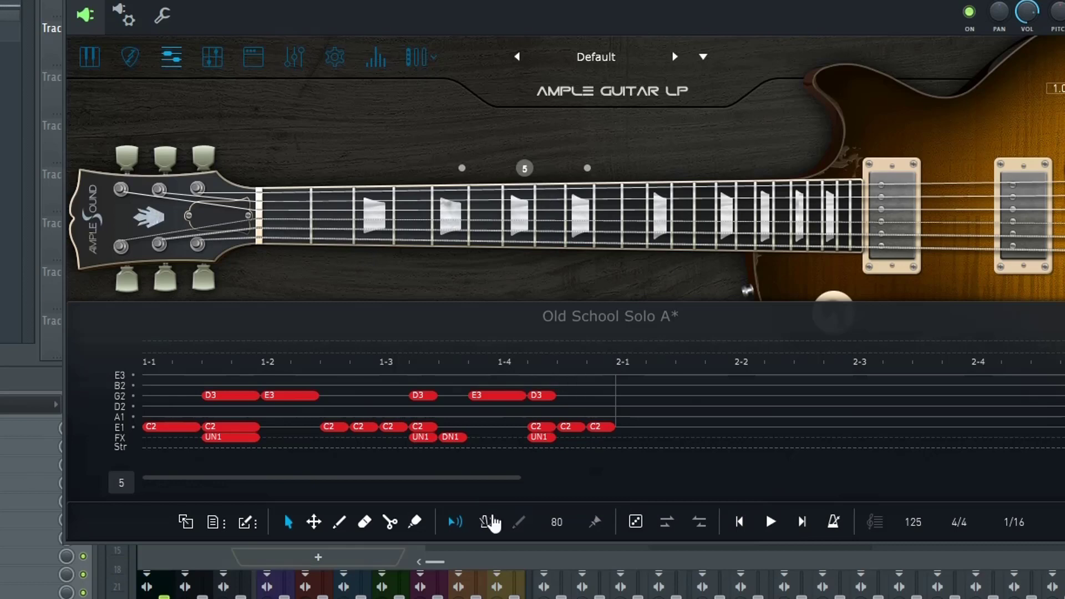
Step: Return to the Can't Stop tab, convert measure 16 to a strum pattern and play the resulting sequence
click(221, 60)
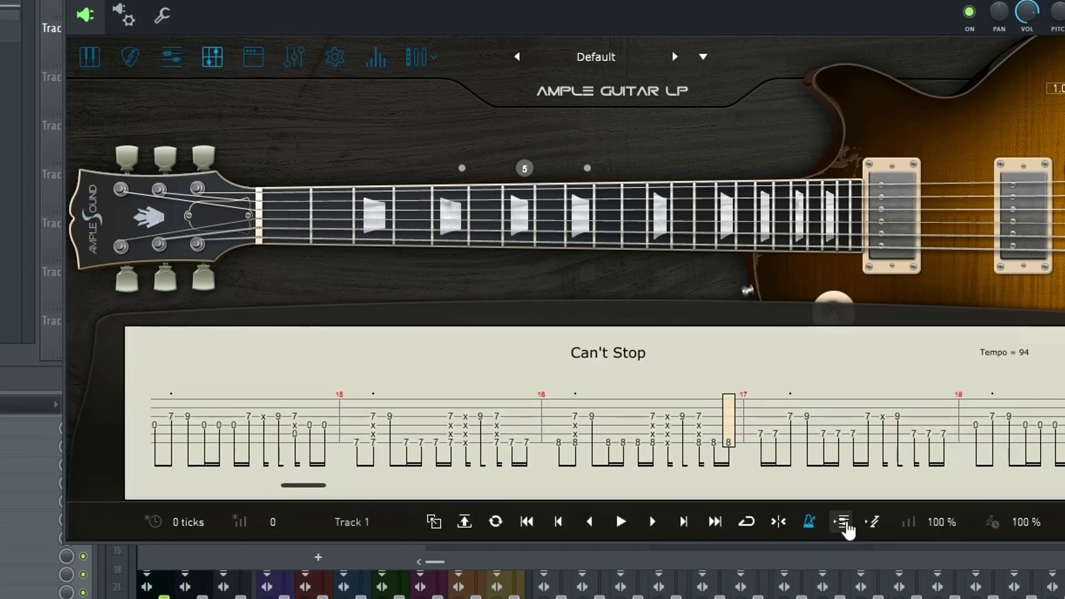
click(844, 524)
click(766, 526)
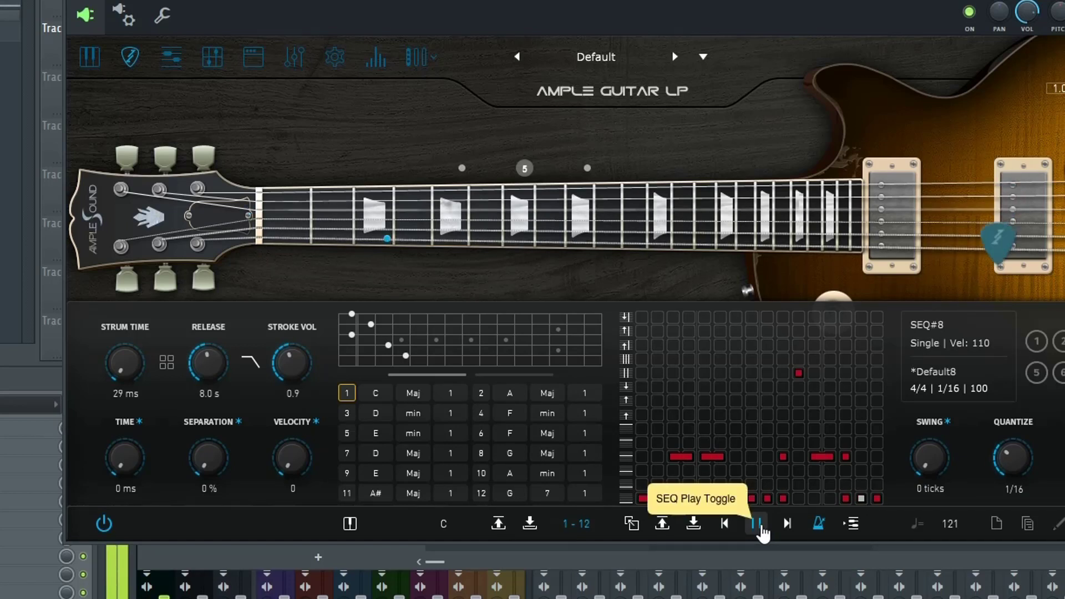
click(761, 530)
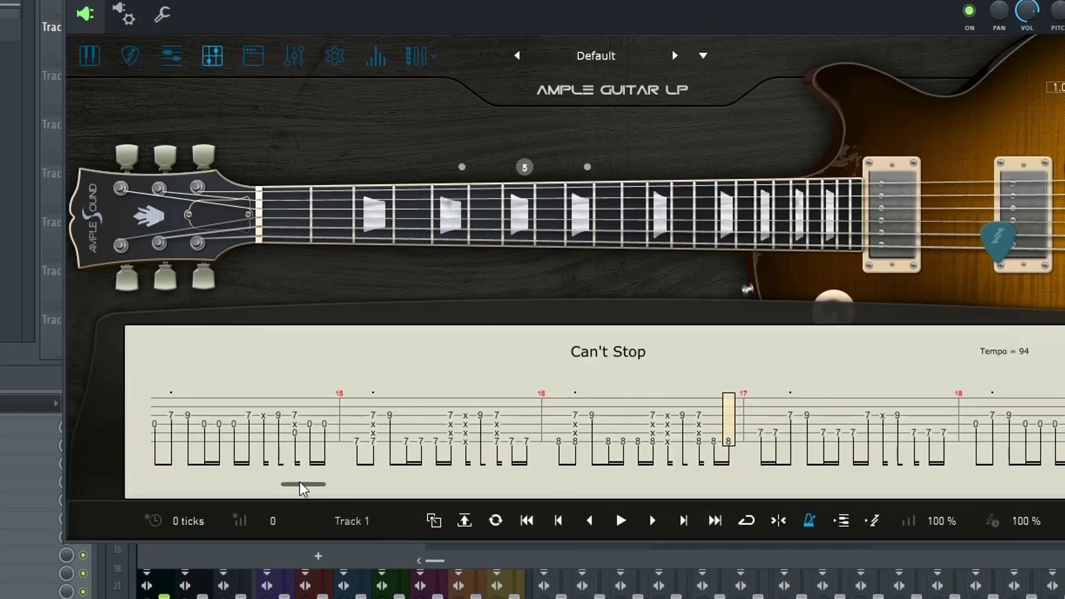
Step: Play the Can't Stop tab from the first note of measure 28 and stop playback
drag(301, 488, 422, 487)
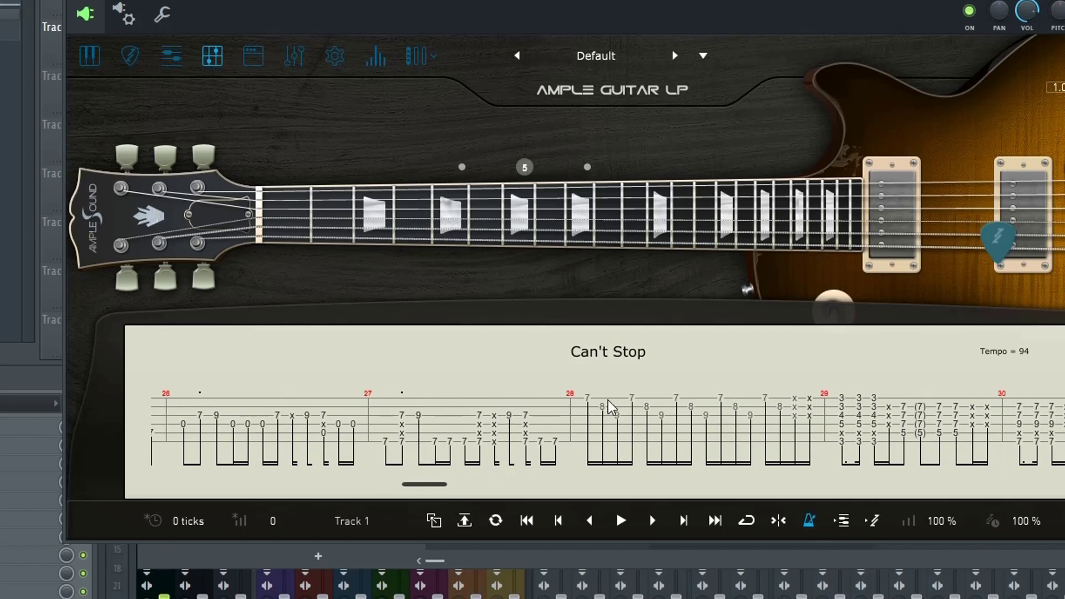
click(588, 412)
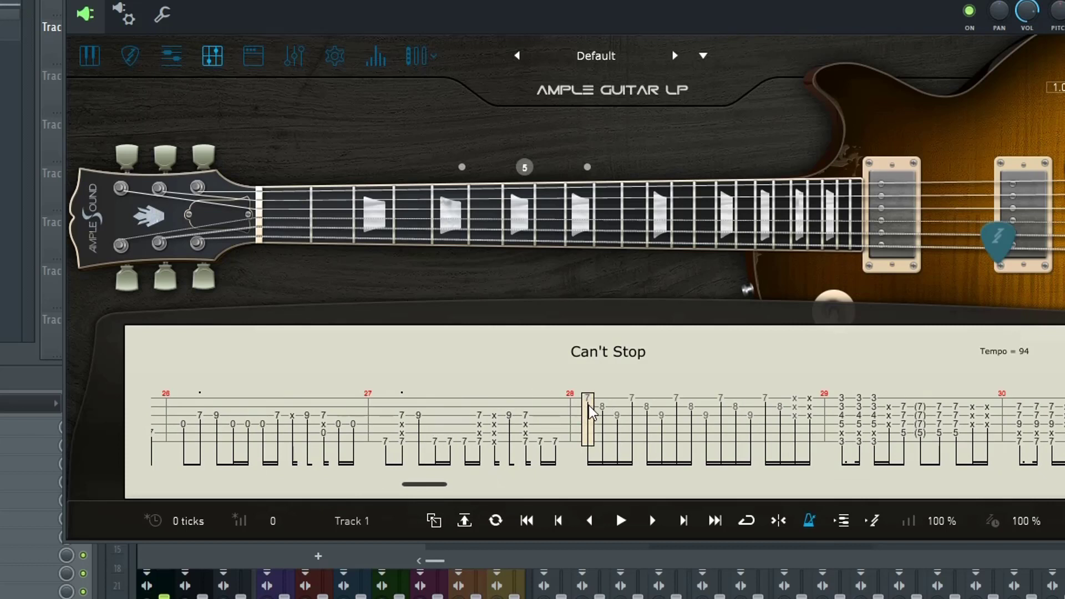
click(621, 522)
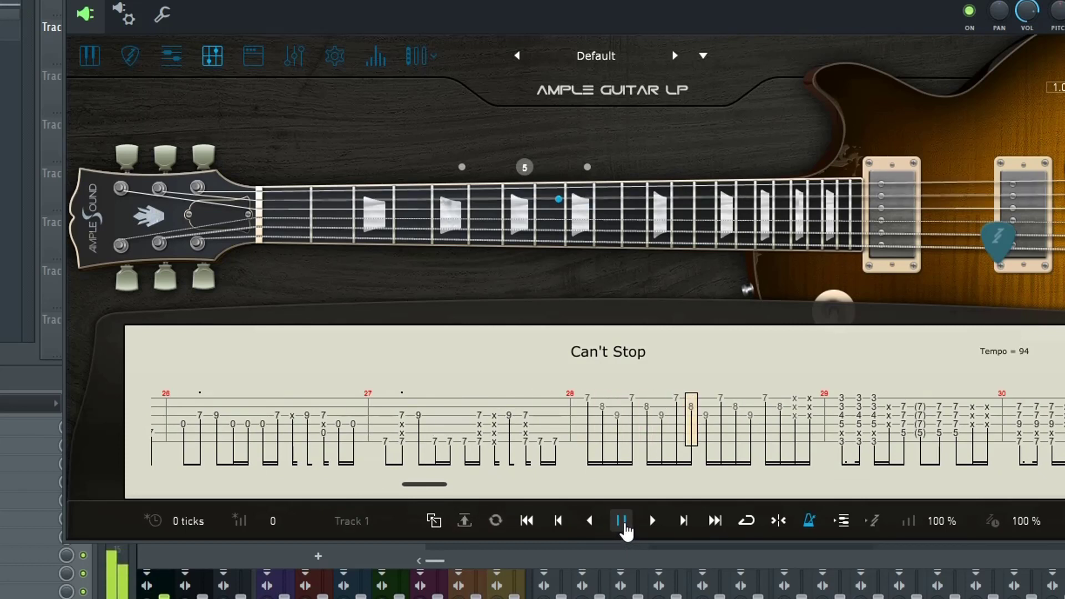
click(622, 522)
Step: Convert measure 28 of the Can't Stop tab to a riff and audition it in the riff editor
click(588, 413)
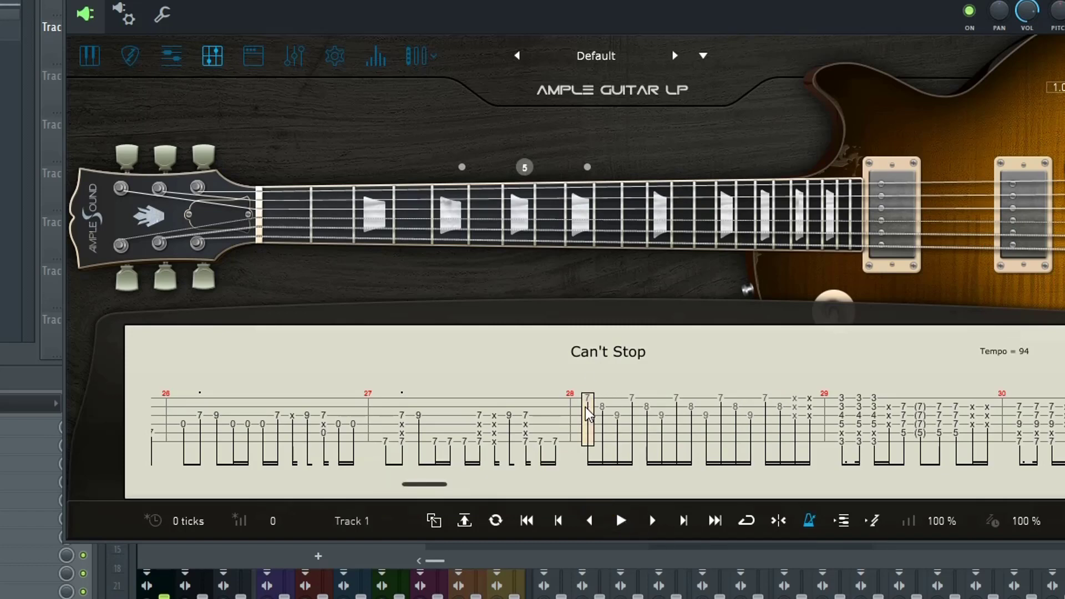
click(844, 521)
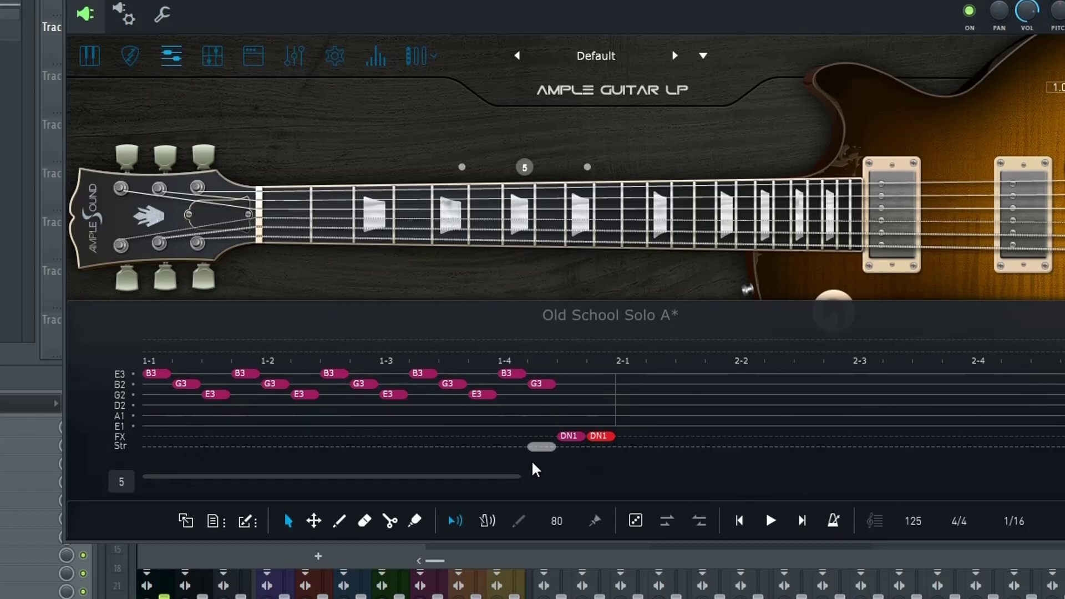
click(772, 524)
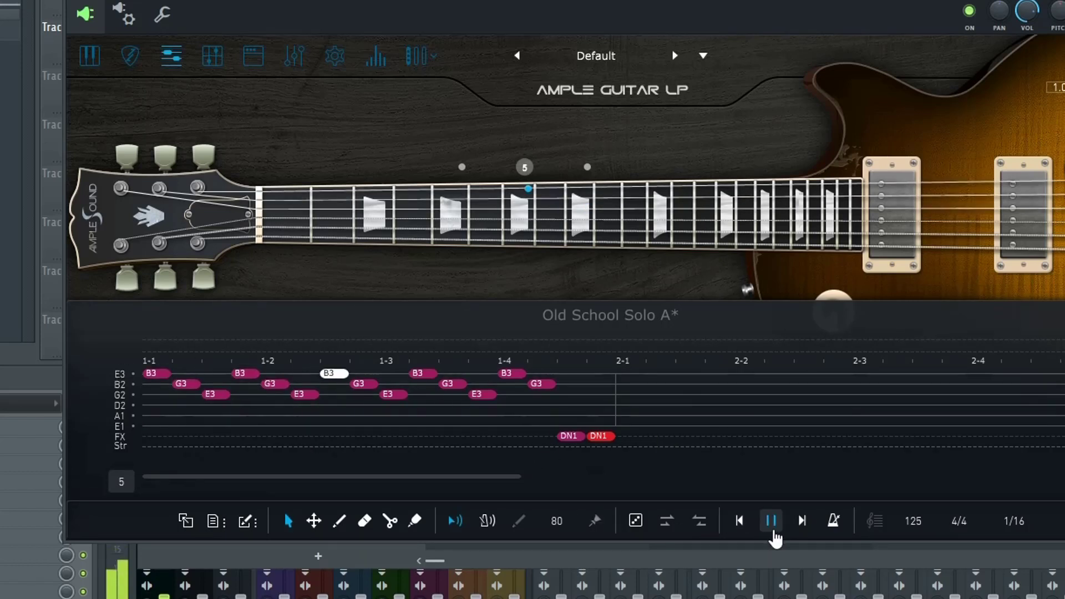
click(773, 533)
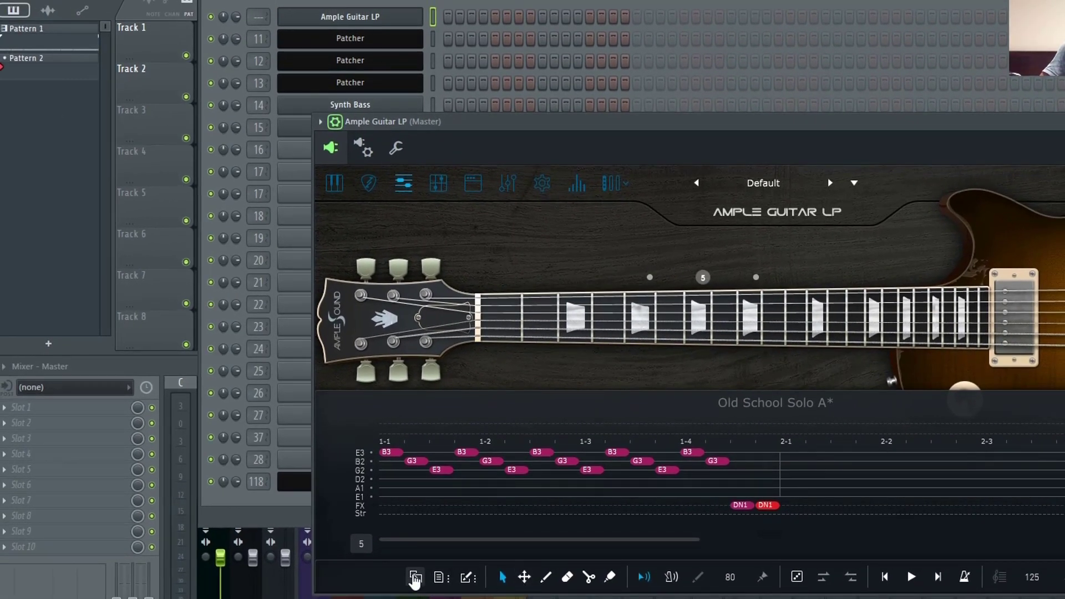
Step: Export the riff's MIDI onto the Ample Guitar LP channel in Pattern 2 and fit its Track 2 playlist clip to one bar
drag(411, 575, 353, 25)
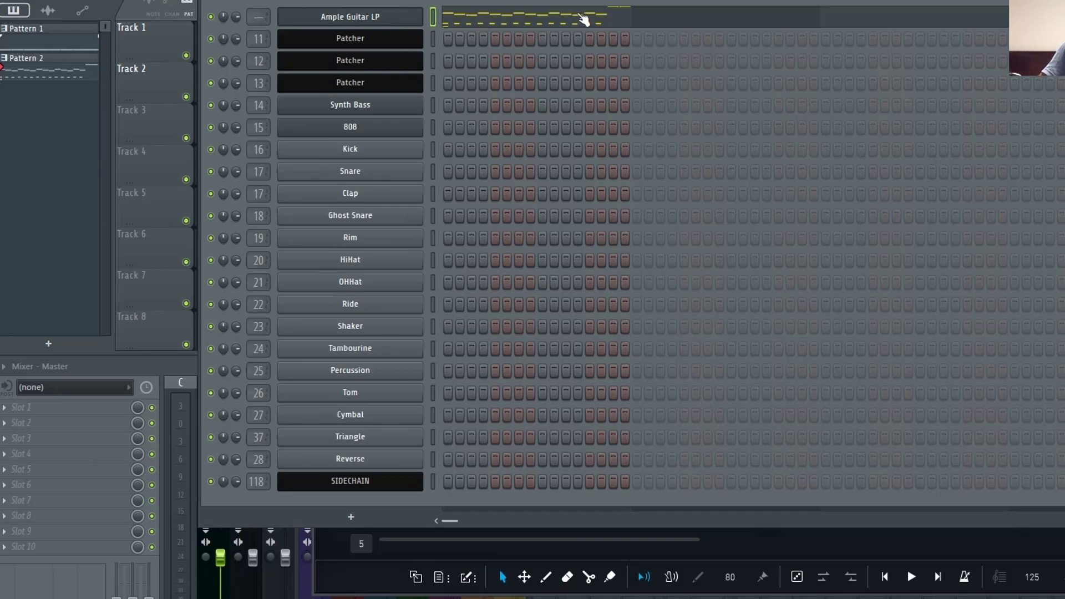
key(space)
key(F5)
drag(764, 80, 200, 142)
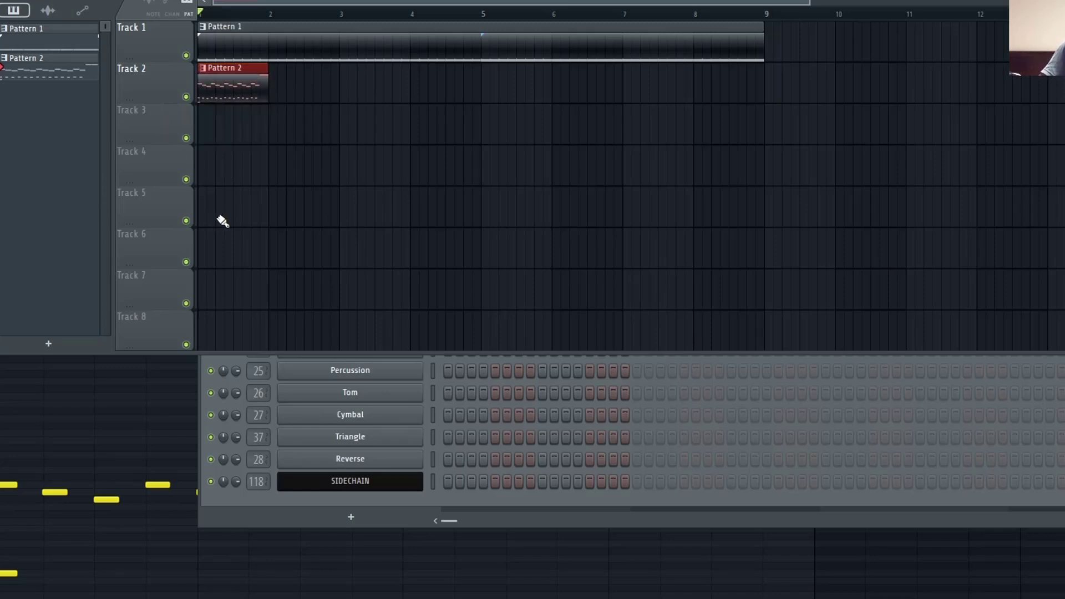
Step: Duplicate the Pattern 2 clip on Track 2 and make the copy unique as Pattern 3
key(ctrl+b)
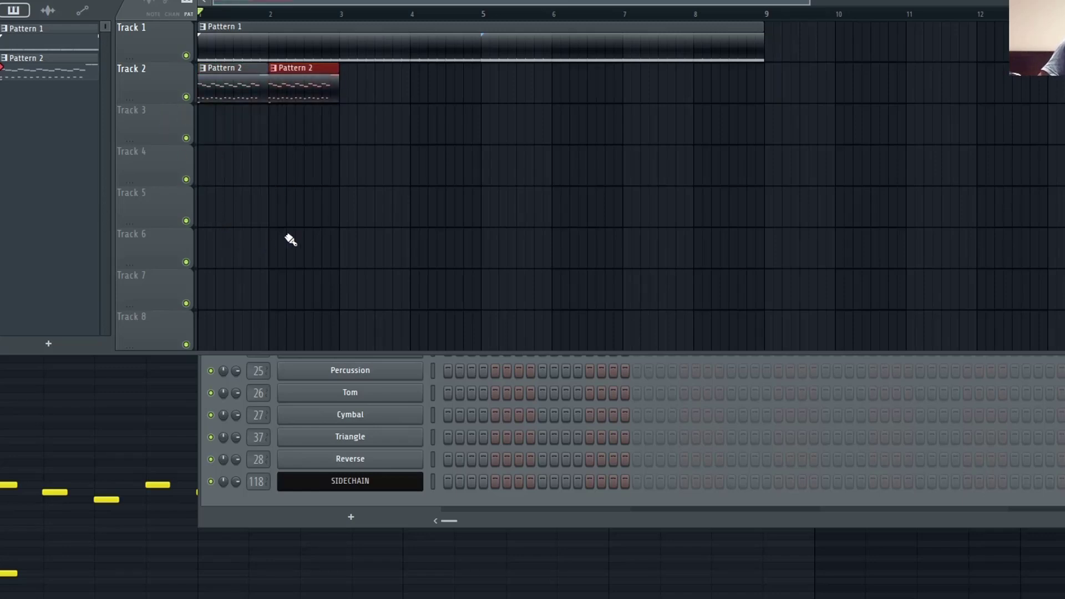
right_click(275, 75)
click(296, 165)
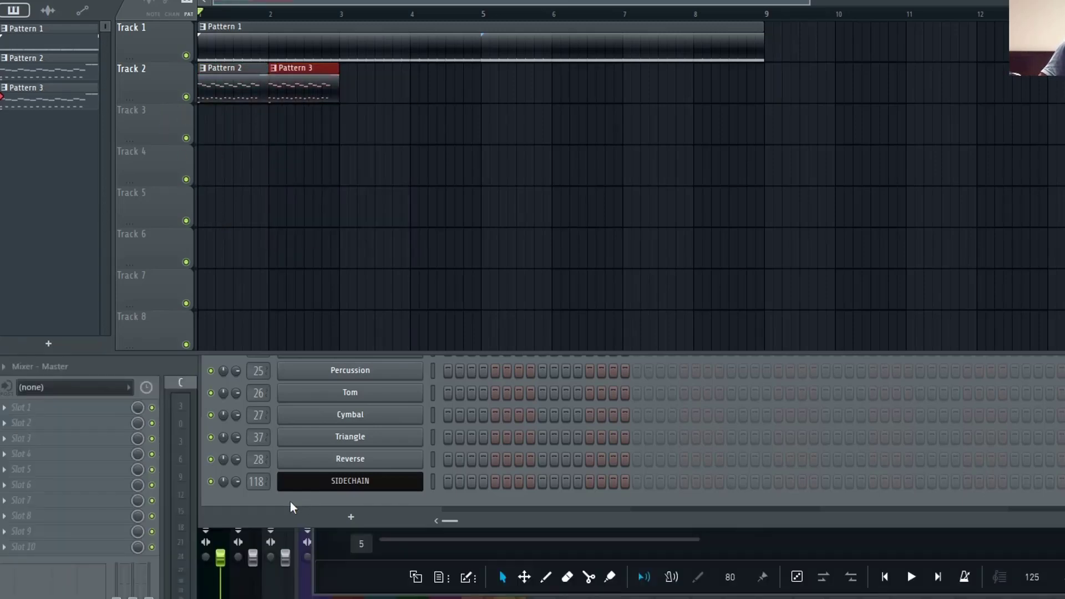
Step: Reopen Ample Guitar LP's riff editor and generate a random riff in A with Arp1 and madd9
click(282, 500)
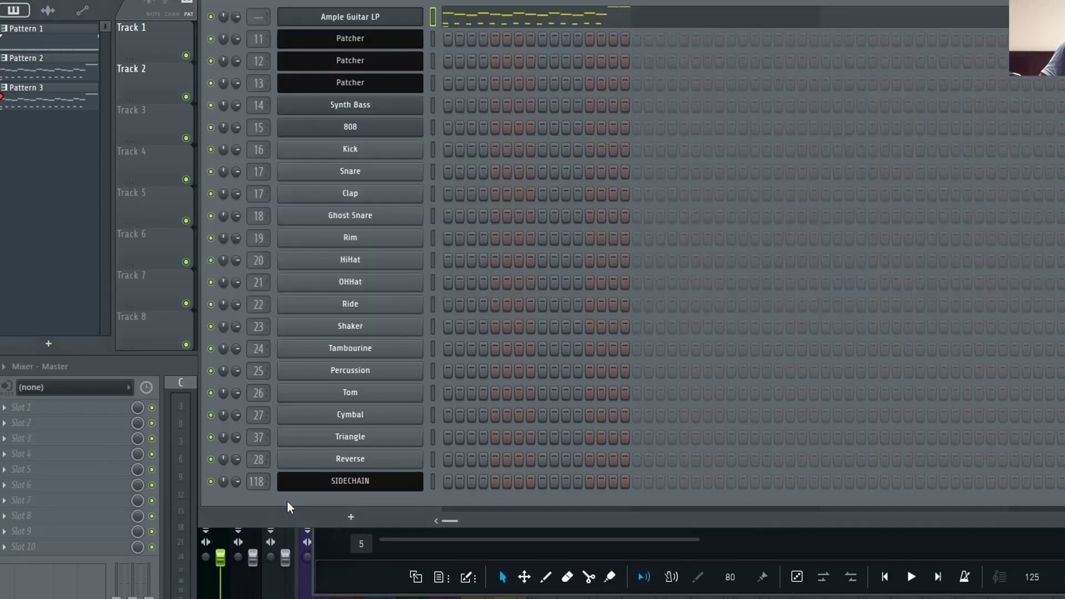
click(375, 21)
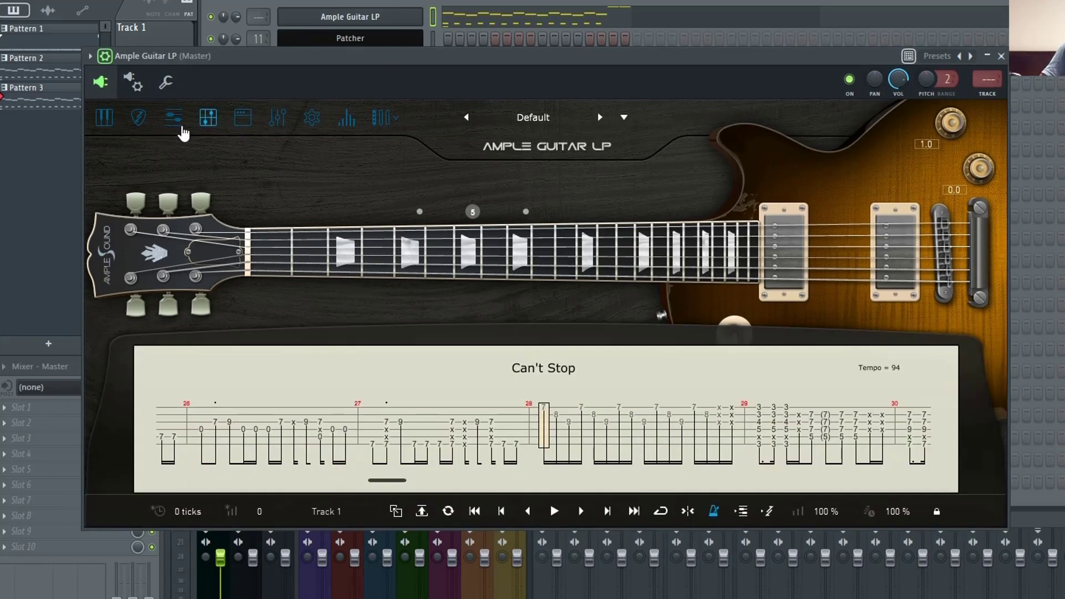
click(178, 122)
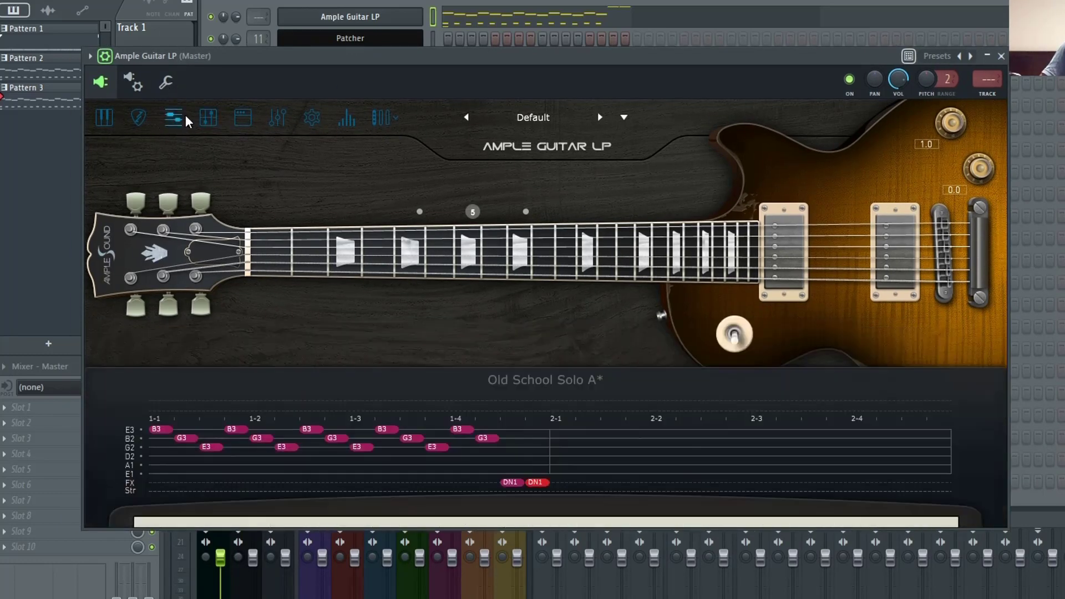
click(140, 119)
click(173, 123)
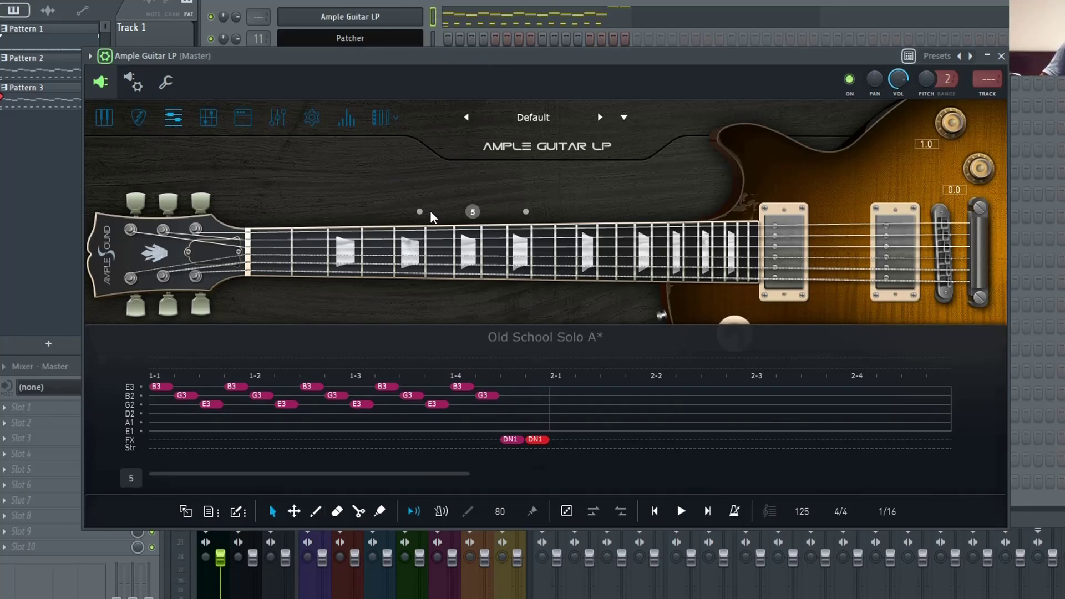
click(566, 511)
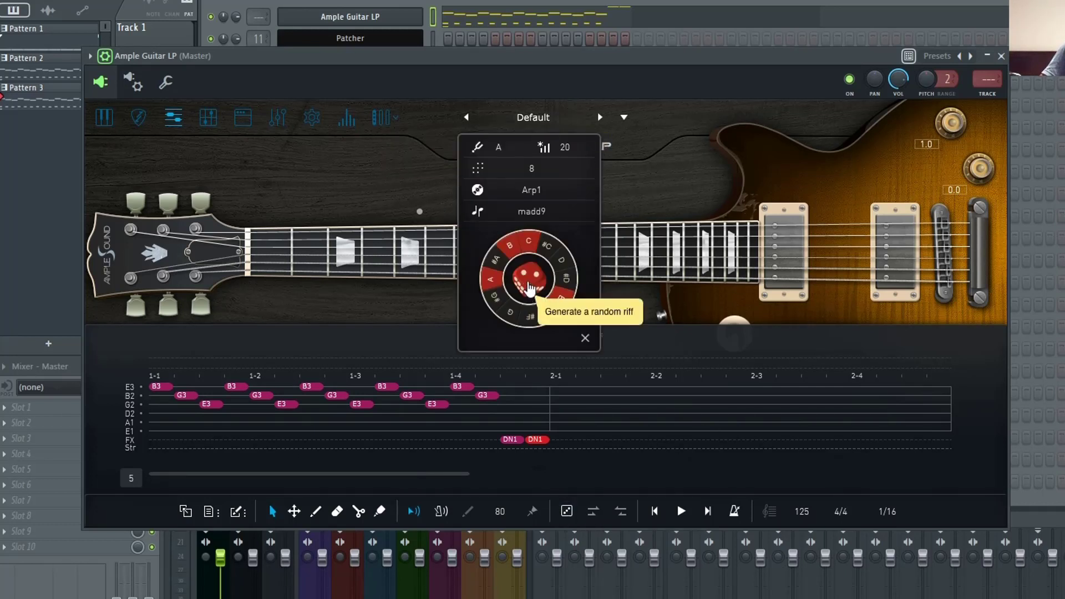
click(530, 288)
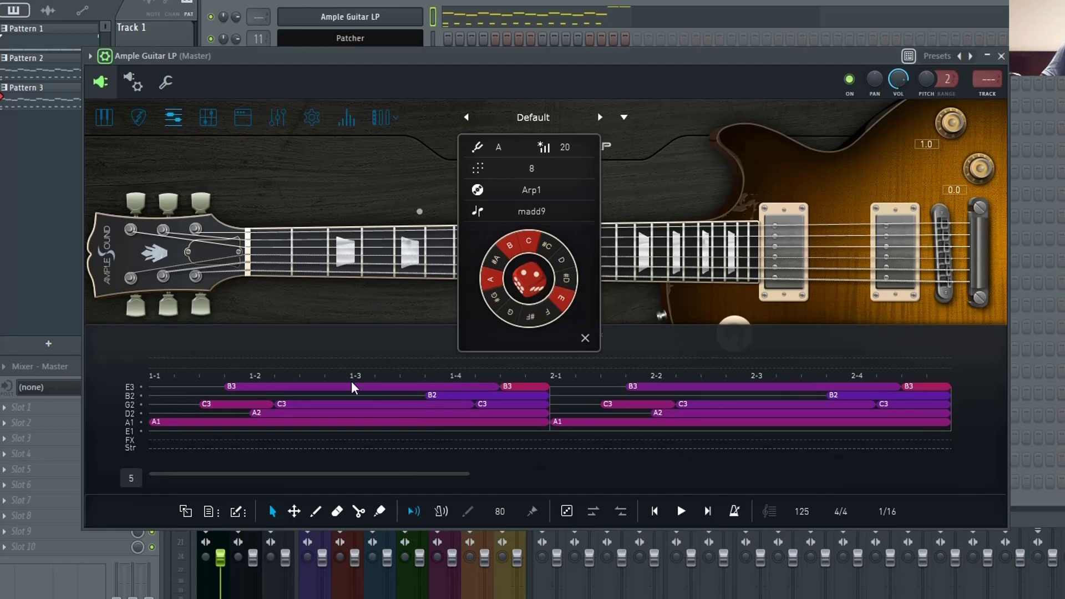
Step: Export the random riff's MIDI onto the Ample Guitar LP channel in Pattern 3 and play the playlist to hear it
drag(186, 511, 383, 21)
key(F5)
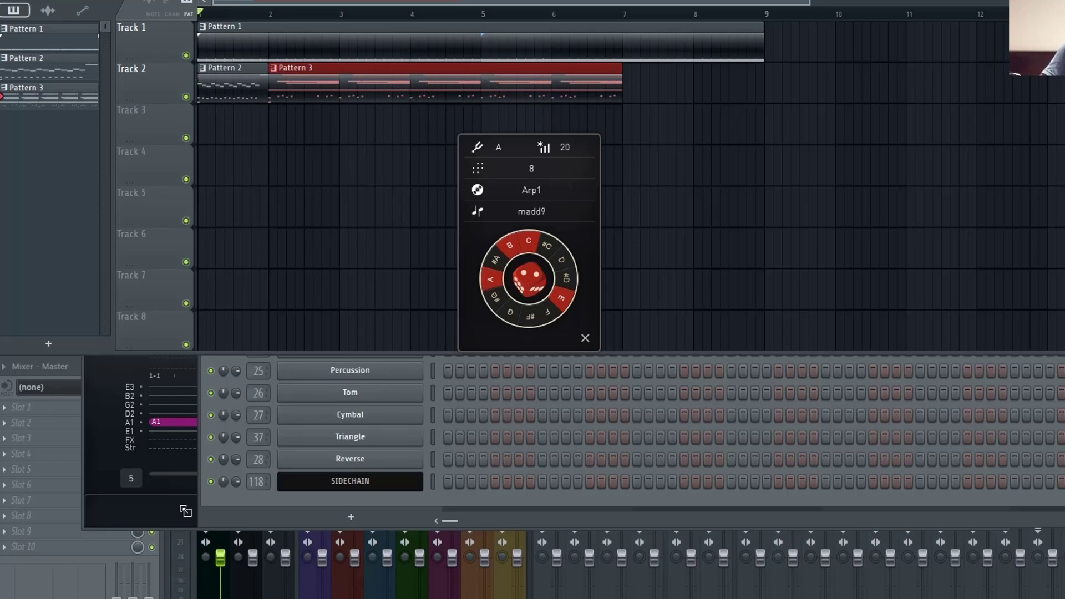
key(space)
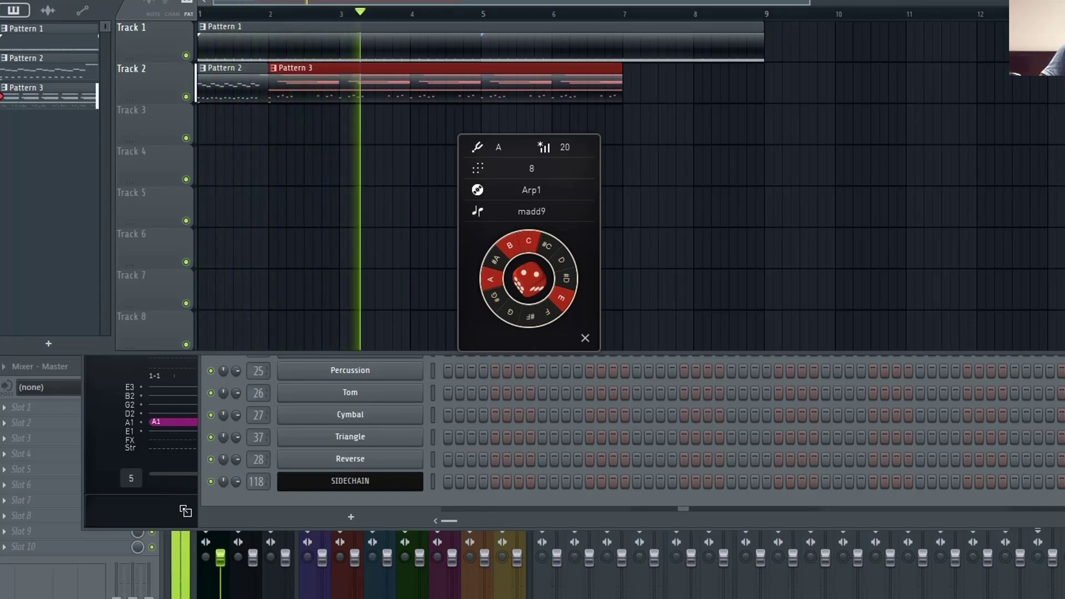
key(space)
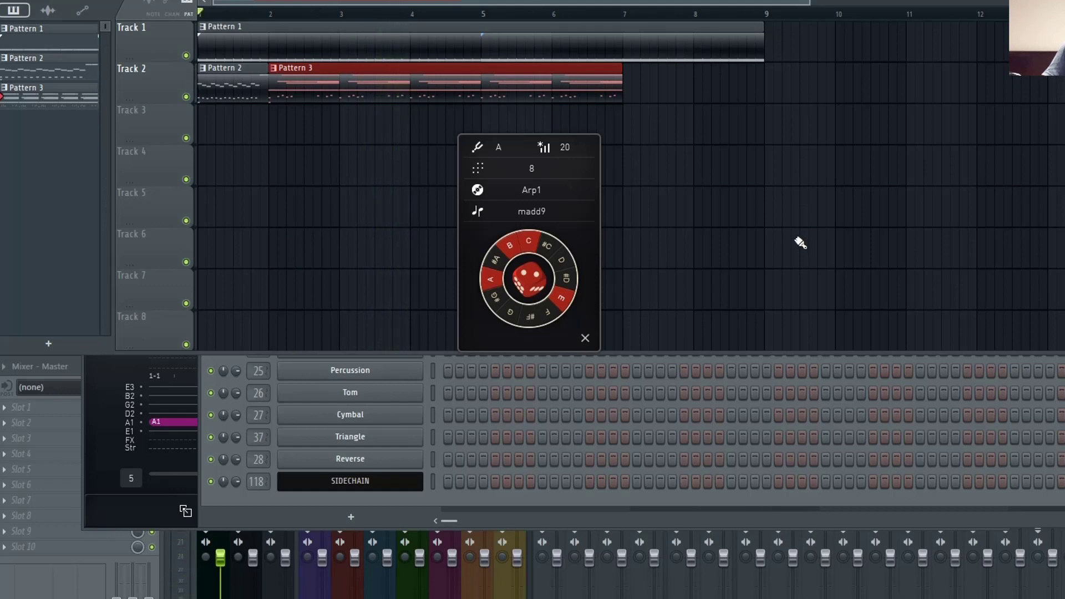
Step: Bring the Ample Guitar LP window back to the front and close the random riff generator
drag(474, 247, 458, 214)
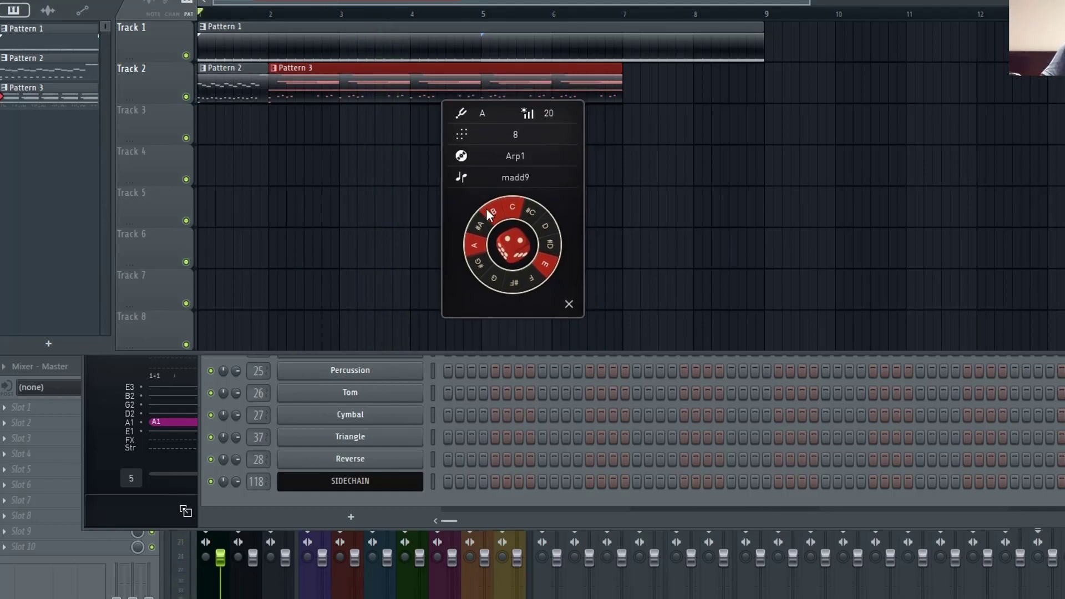
click(114, 510)
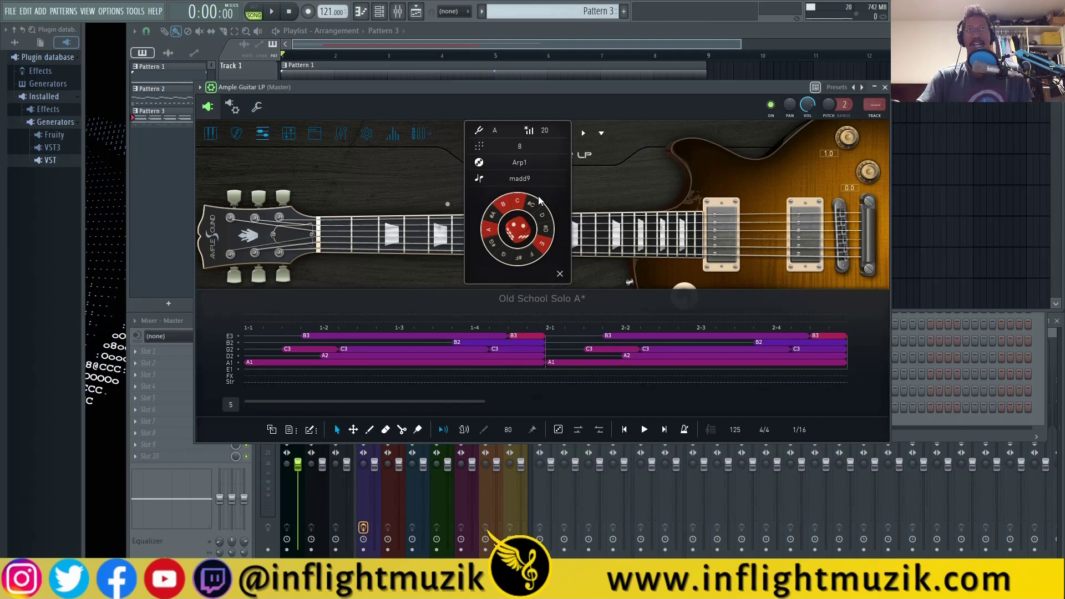
click(558, 275)
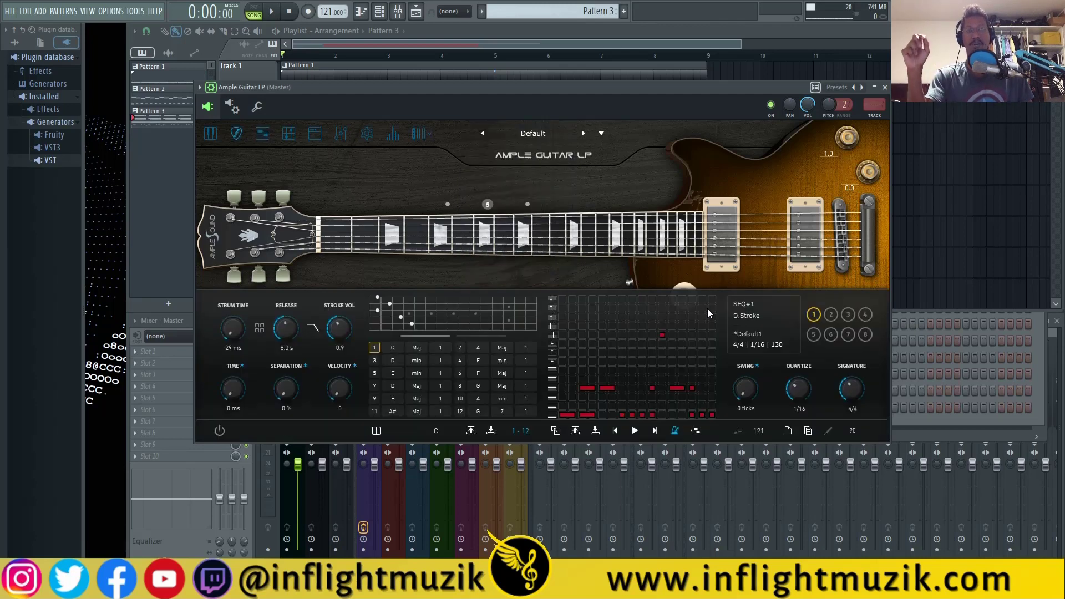